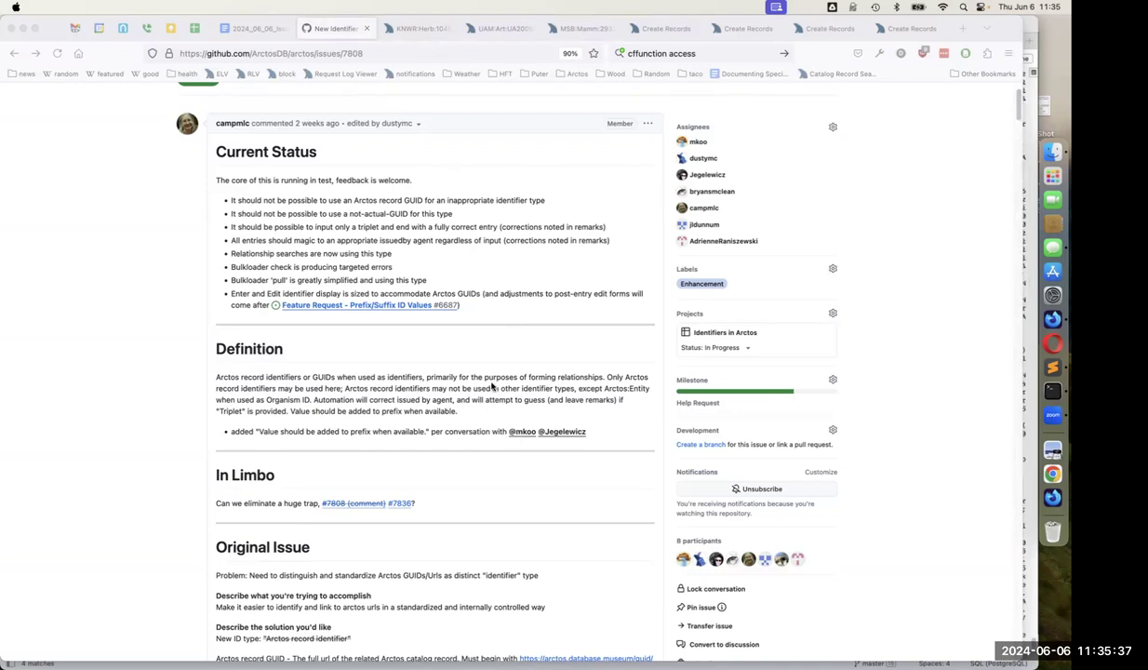
Examine the Arctos record GUID relationships listed on the KNWR:Herb:10488 record.
{"action": "left_click", "coordinate": [400, 30]}
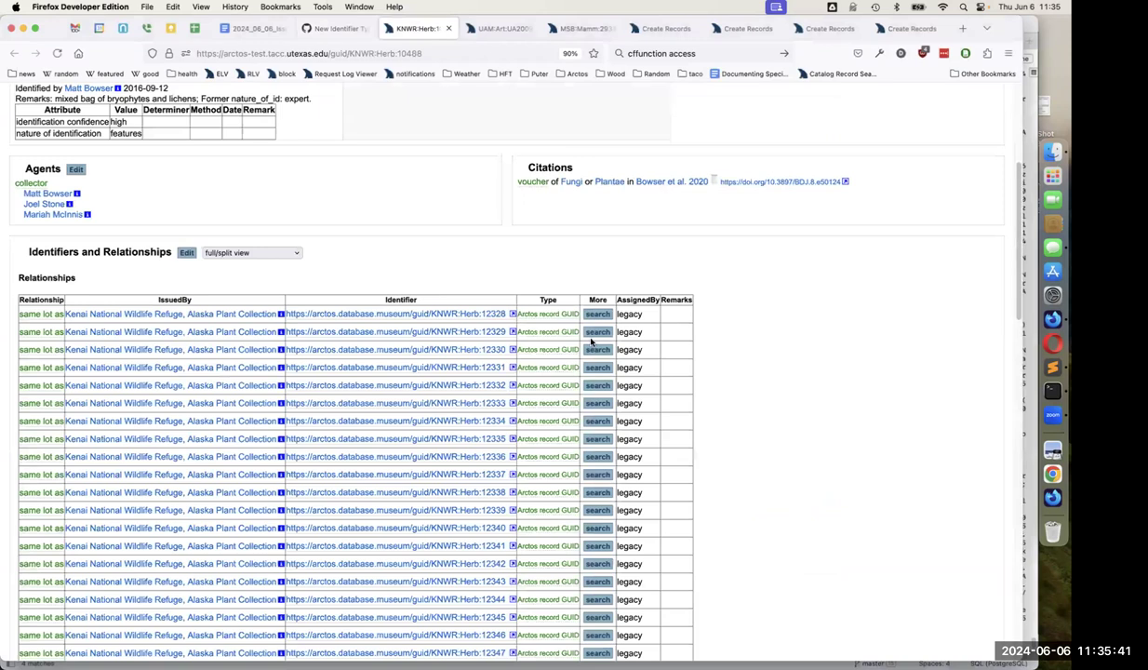
{"action": "left_click", "coordinate": [330, 30]}
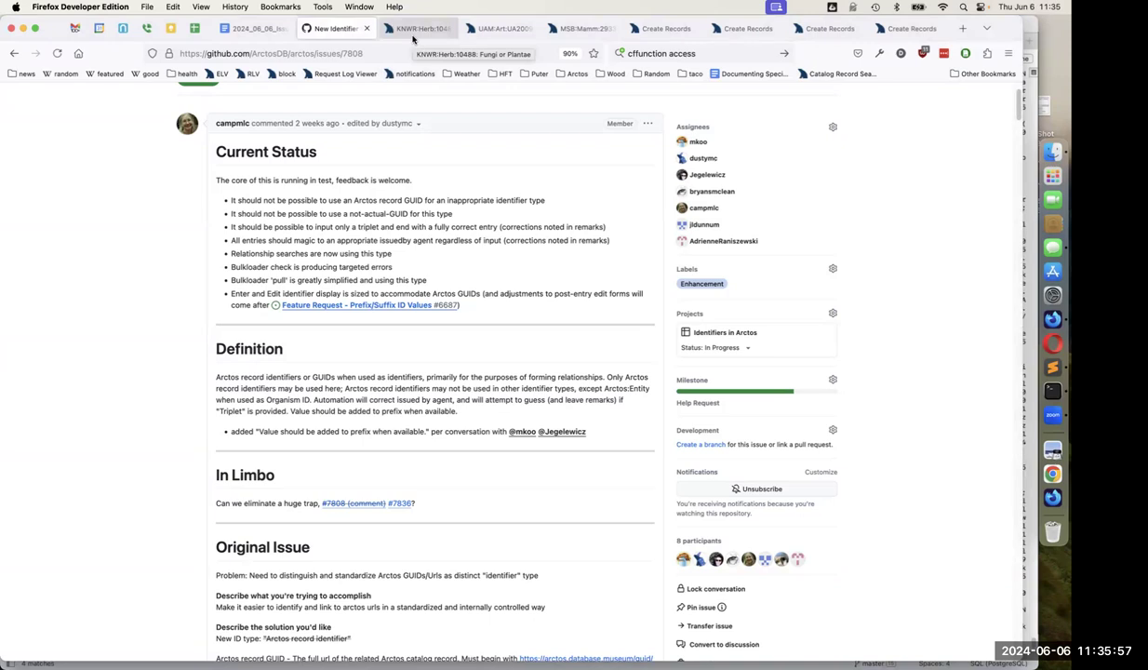
{"action": "left_click", "coordinate": [413, 30]}
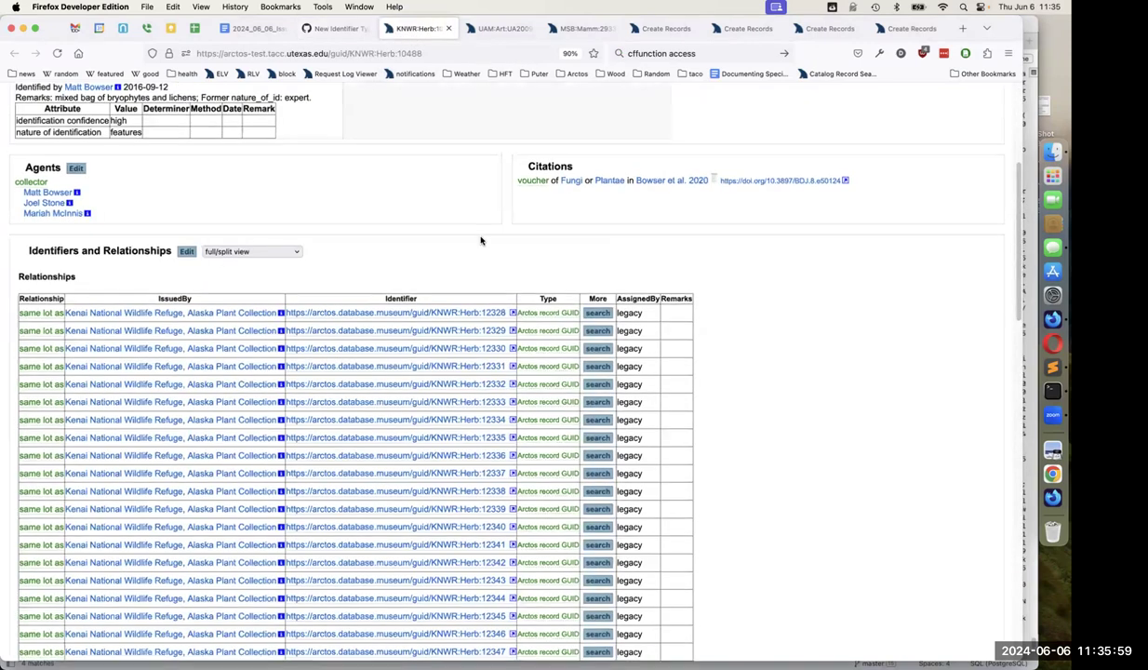
{"action": "scroll", "coordinate": [475, 240], "scroll_direction": "down", "scroll_amount": 1}
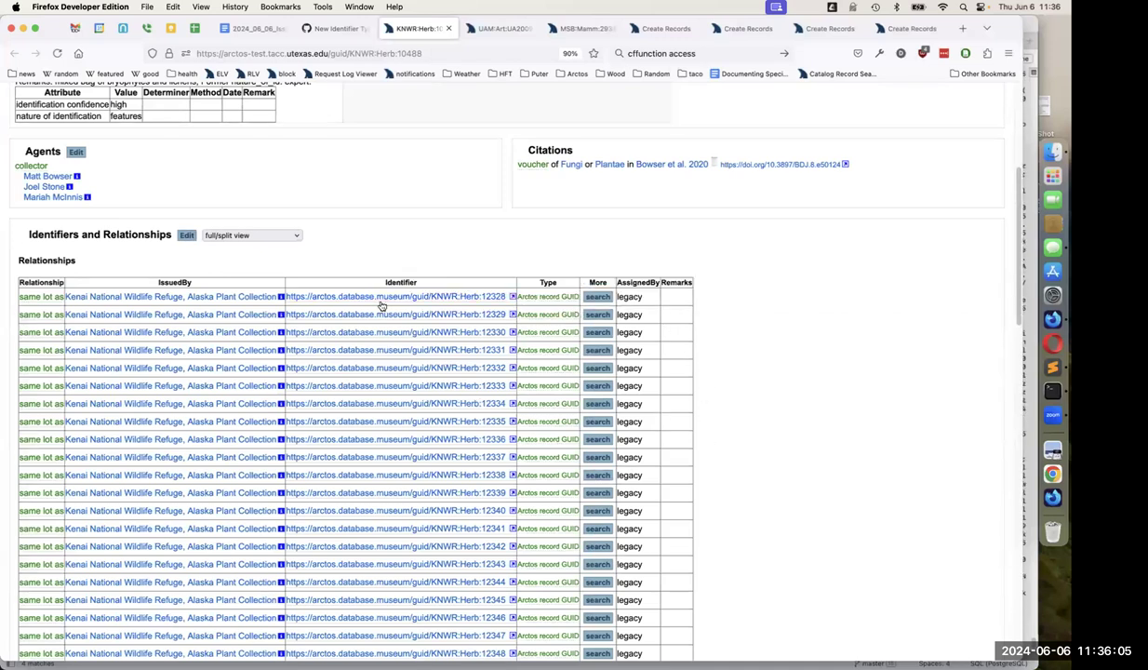
{"action": "left_click", "coordinate": [482, 29]}
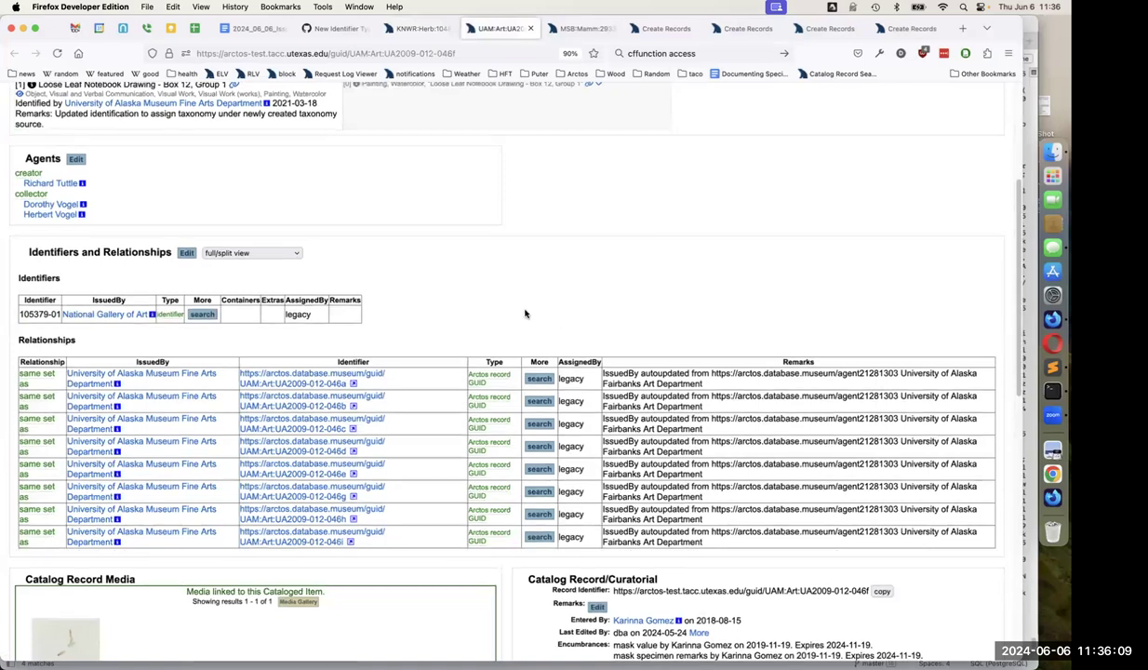
{"action": "scroll", "coordinate": [530, 316], "scroll_direction": "down", "scroll_amount": 2}
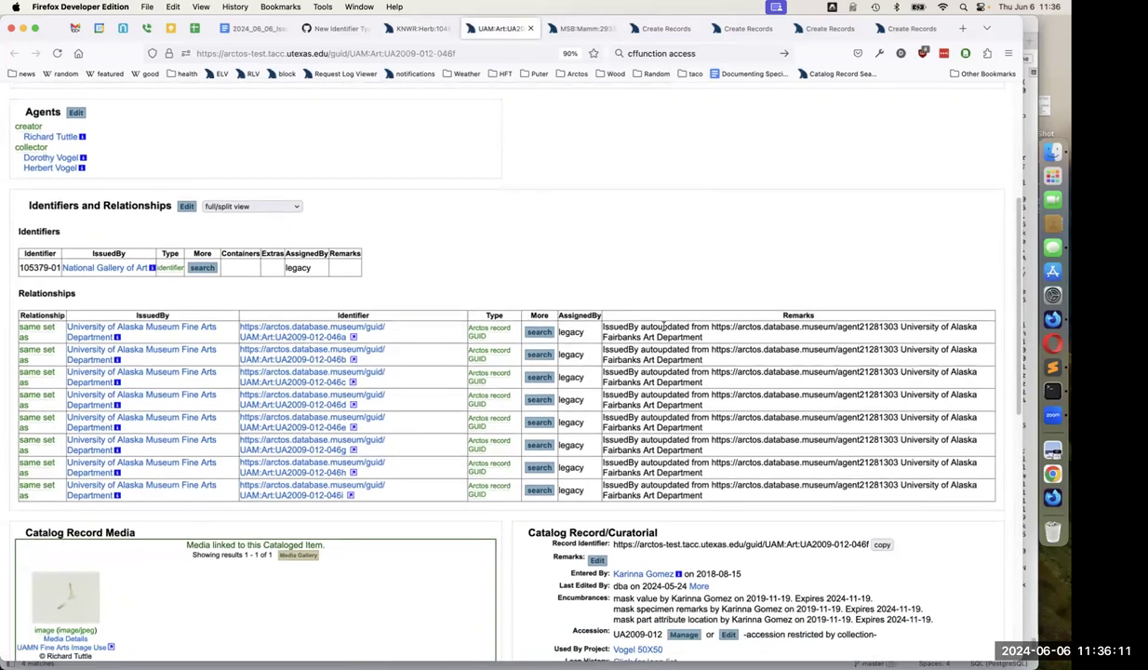
{"action": "triple_click", "coordinate": [663, 332]}
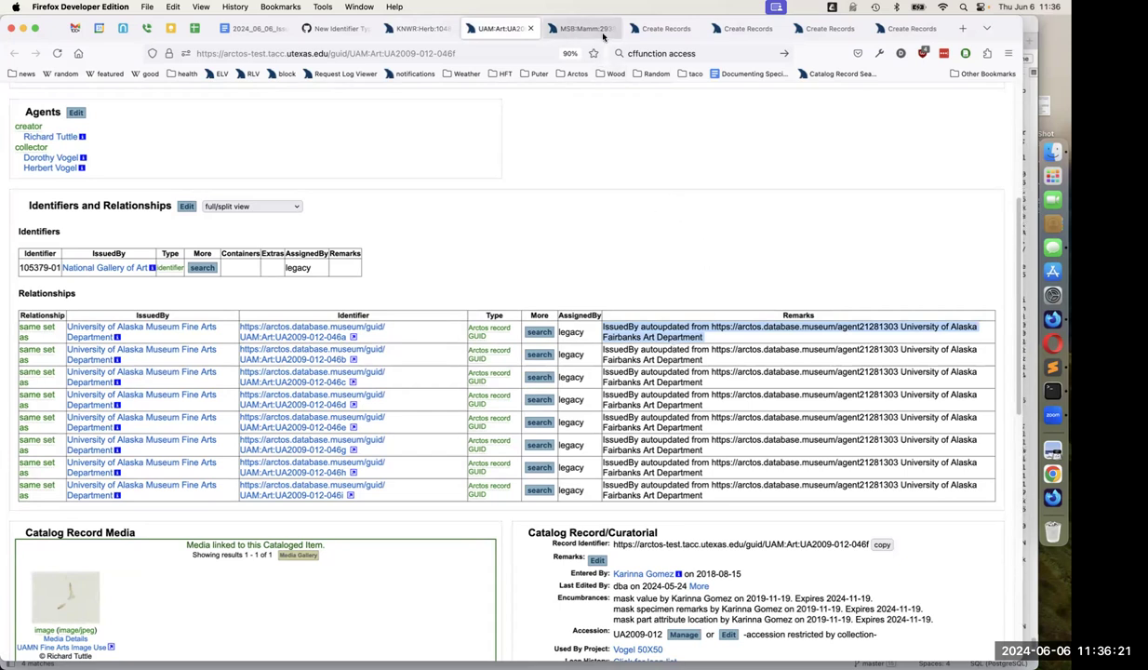
{"action": "key", "text": "ctrl+Tab"}
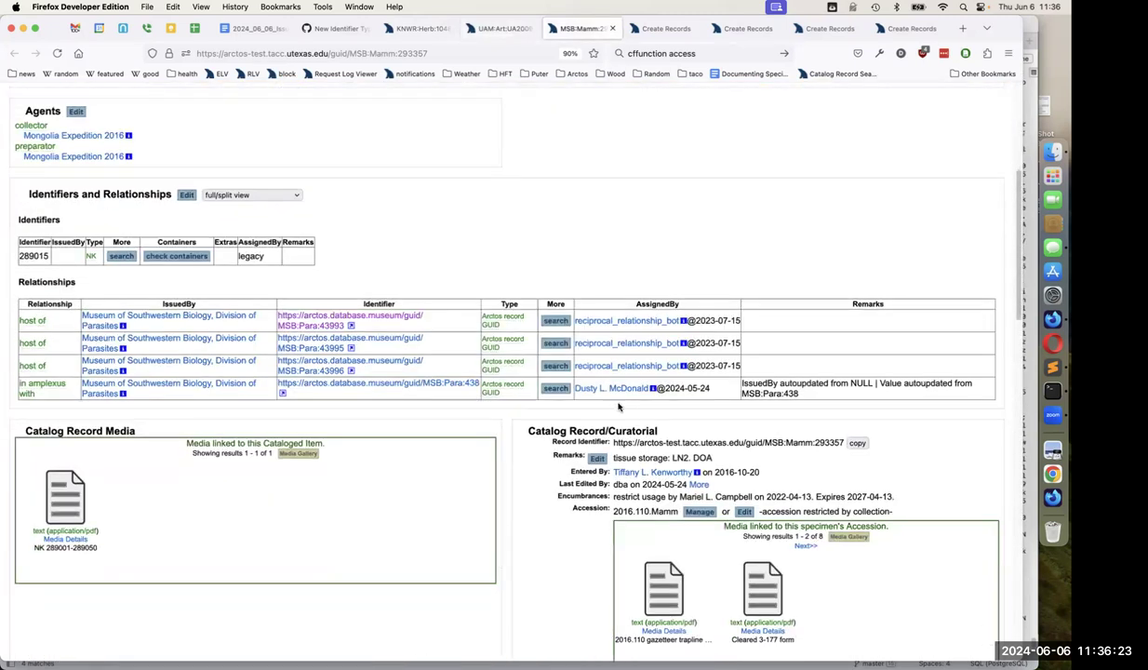
{"action": "triple_click", "coordinate": [786, 387]}
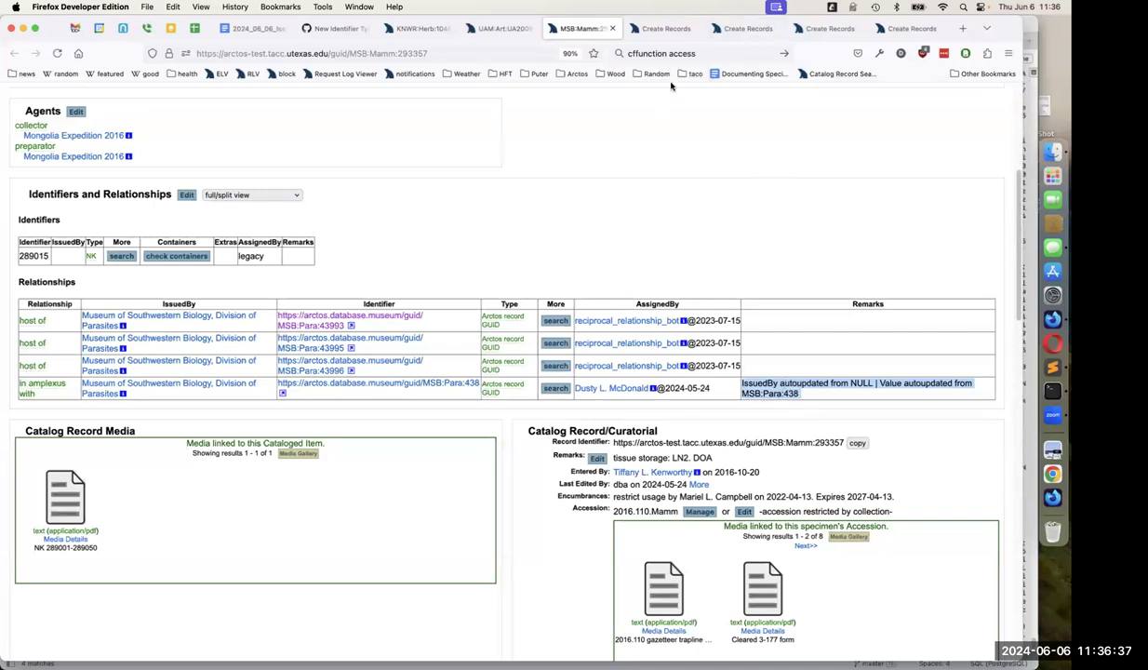
Review the record entry form whose Arctos record GUID value is 1234 and read its save log.
{"action": "left_click", "coordinate": [664, 29]}
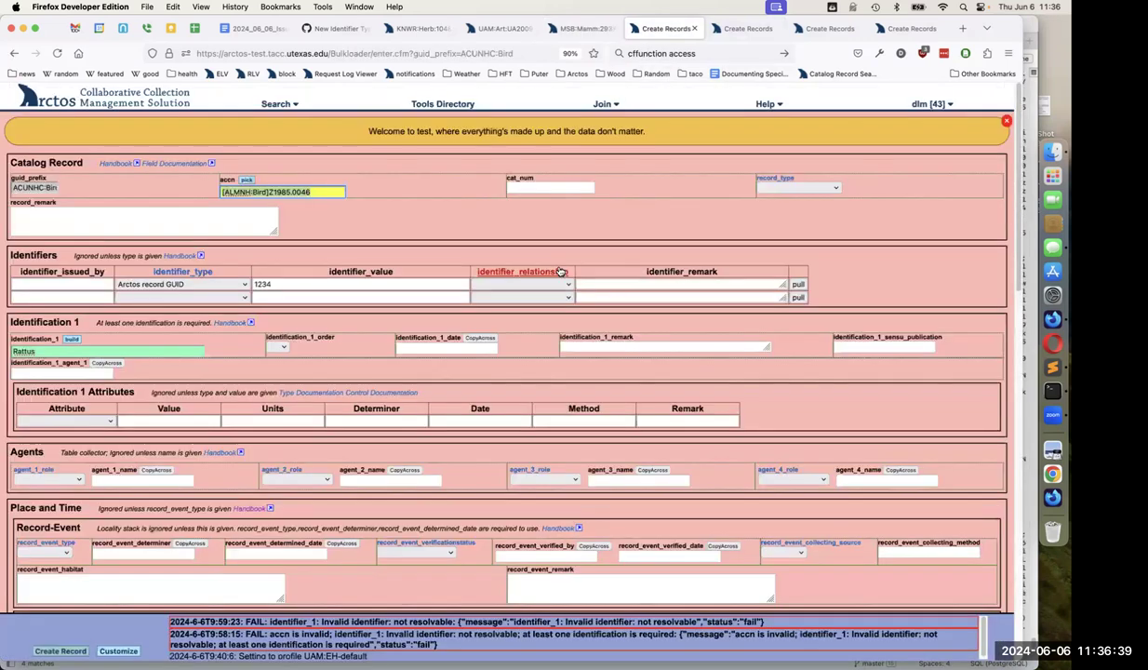
{"action": "scroll", "coordinate": [485, 338], "scroll_direction": "down", "scroll_amount": 1}
{"action": "scroll", "coordinate": [485, 337], "scroll_direction": "down", "scroll_amount": 2}
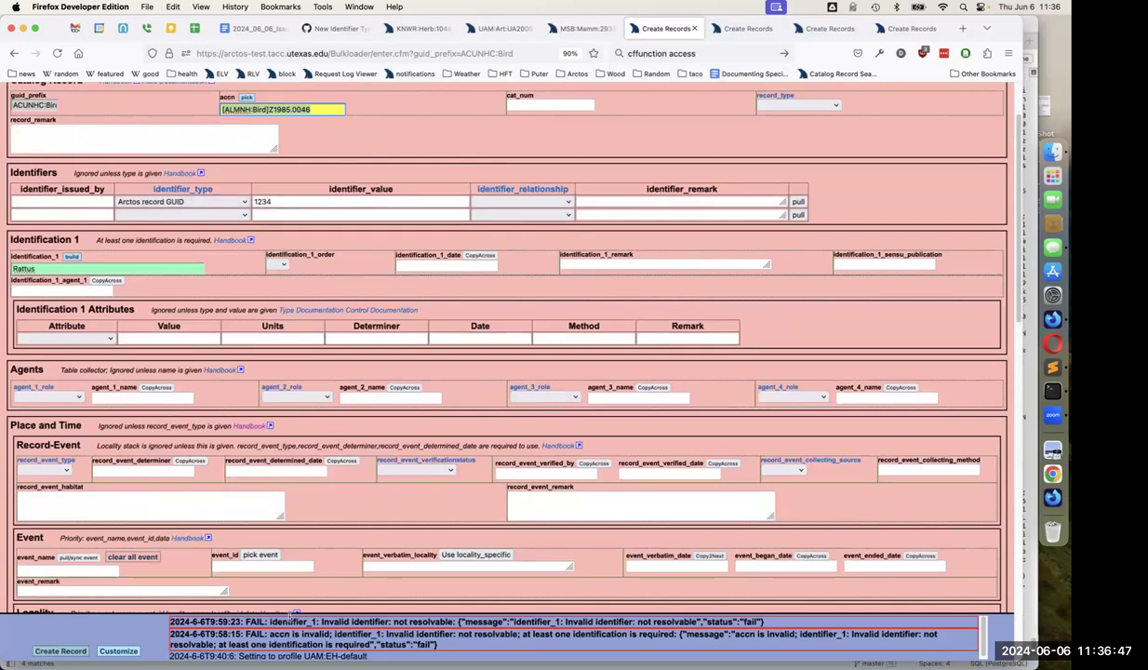
{"action": "left_click", "coordinate": [275, 621]}
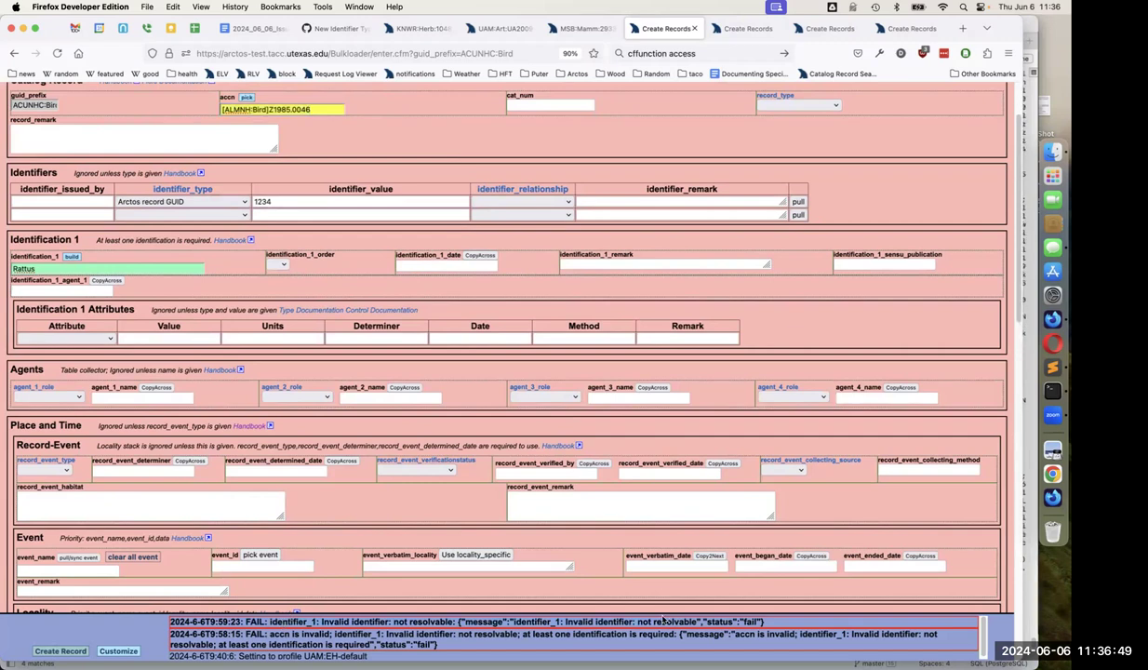
Review the entry form using ACUNHC:Bird:99999 as the Arctos record GUID and read its save log.
{"action": "left_click", "coordinate": [747, 28]}
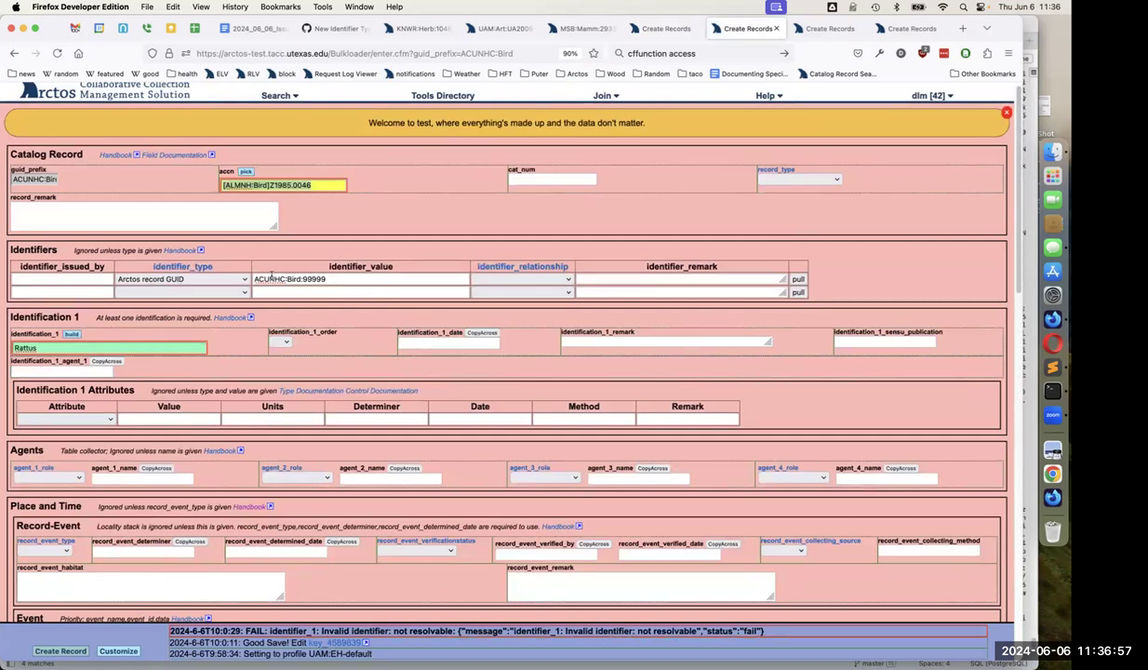
{"action": "left_click", "coordinate": [346, 280]}
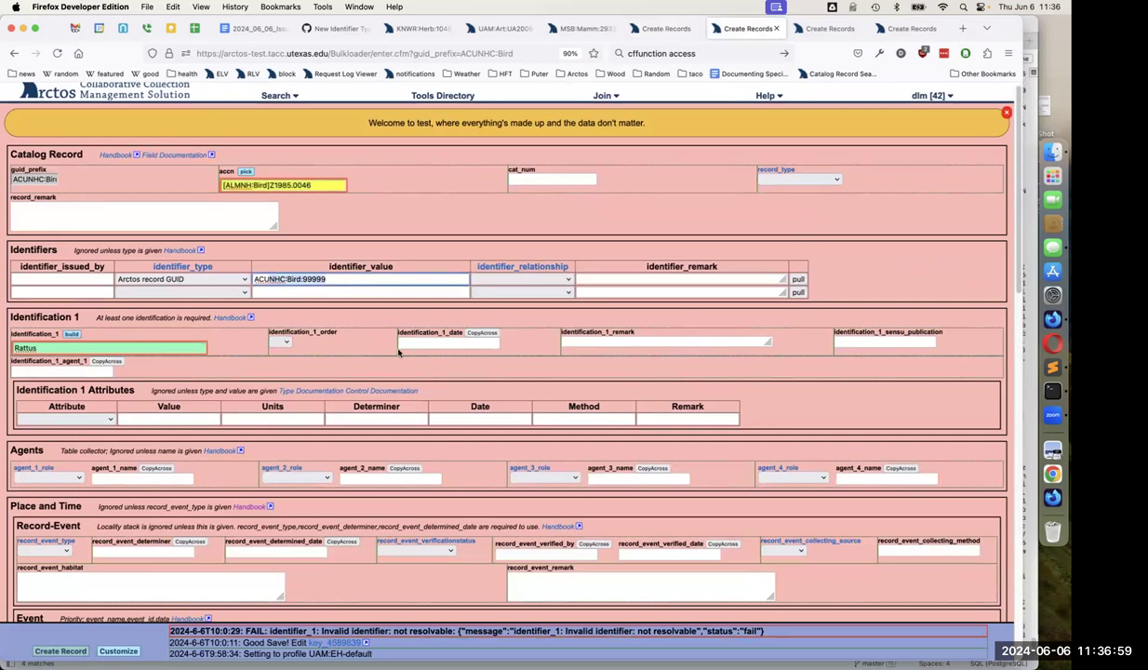
{"action": "left_click", "coordinate": [347, 632]}
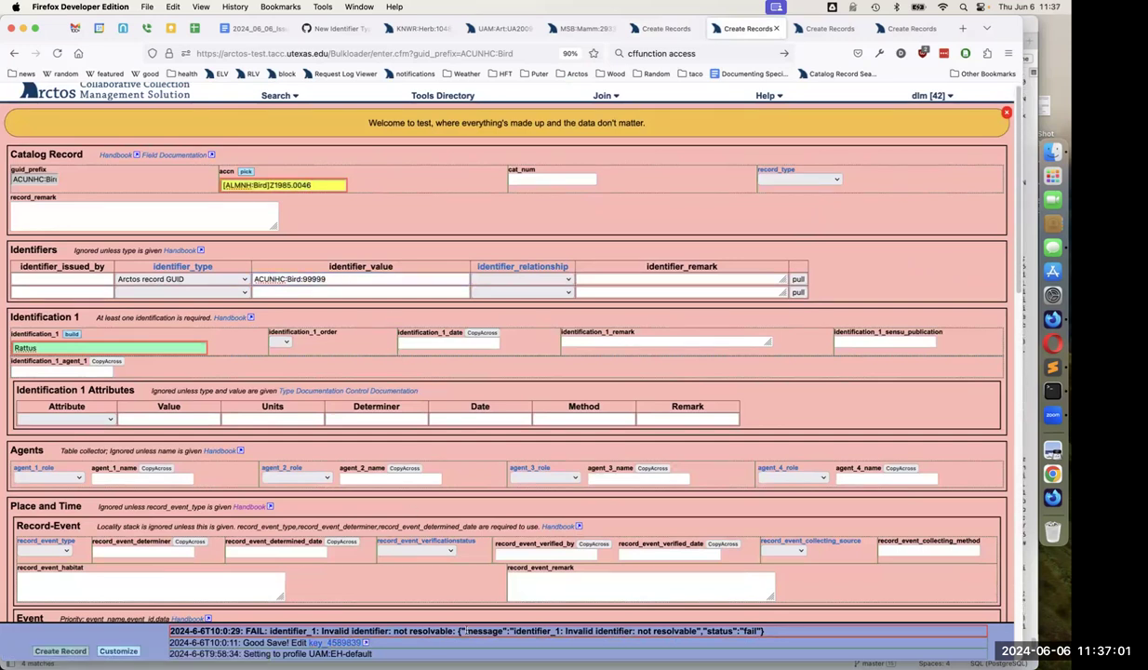
Review the entry form that gives an MVZ:Bird:1234 record URL as a collector number and read its save log.
{"action": "key", "text": "ctrl+Tab"}
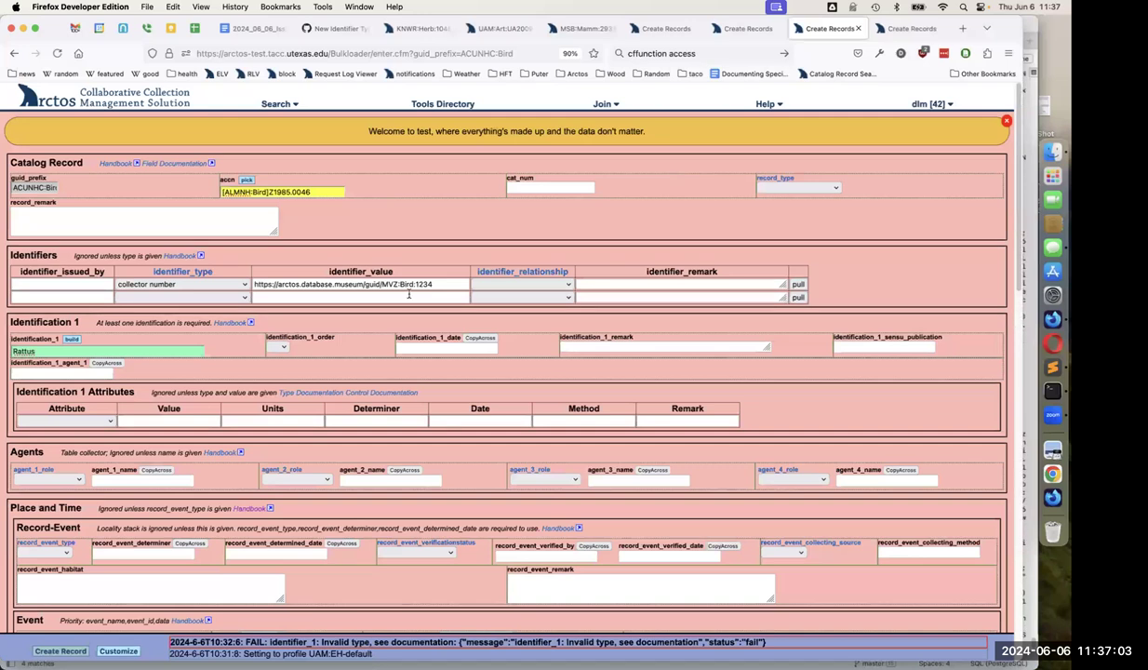
{"action": "left_click", "coordinate": [268, 284]}
{"action": "type", "text": "s"}
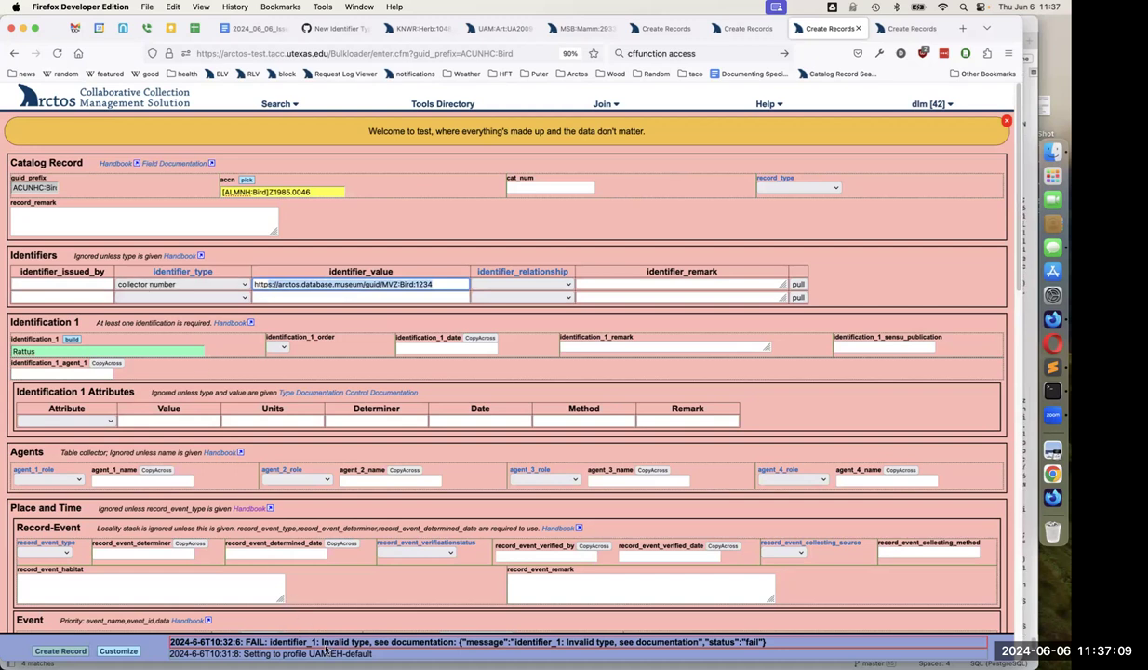
{"action": "left_click", "coordinate": [358, 642]}
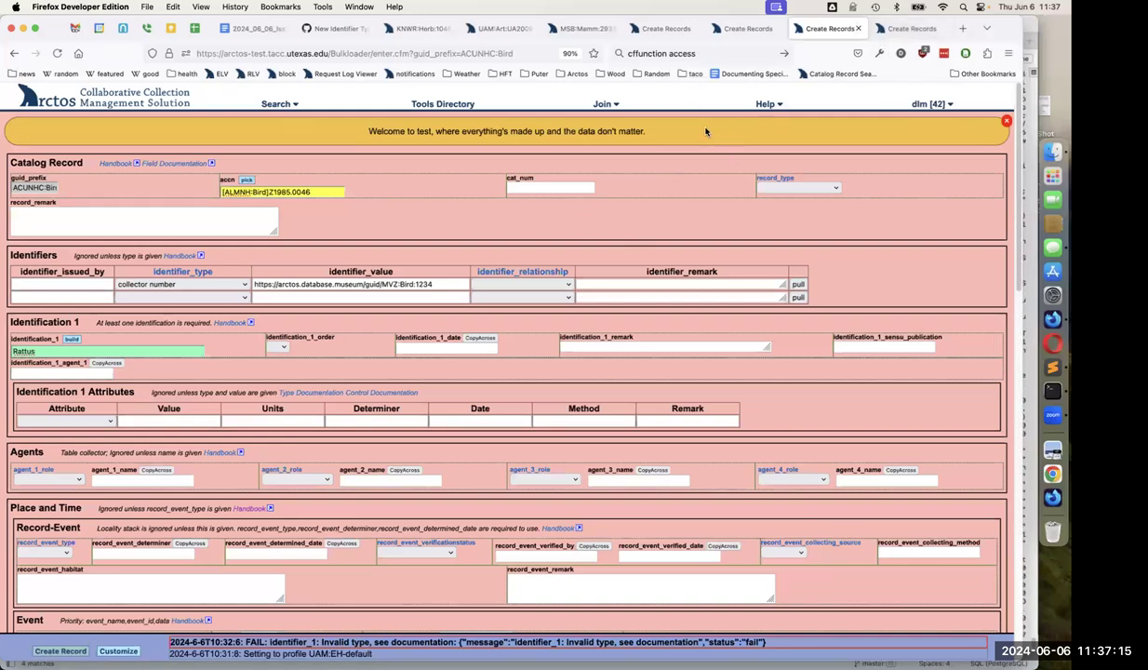
{"action": "left_click", "coordinate": [904, 28]}
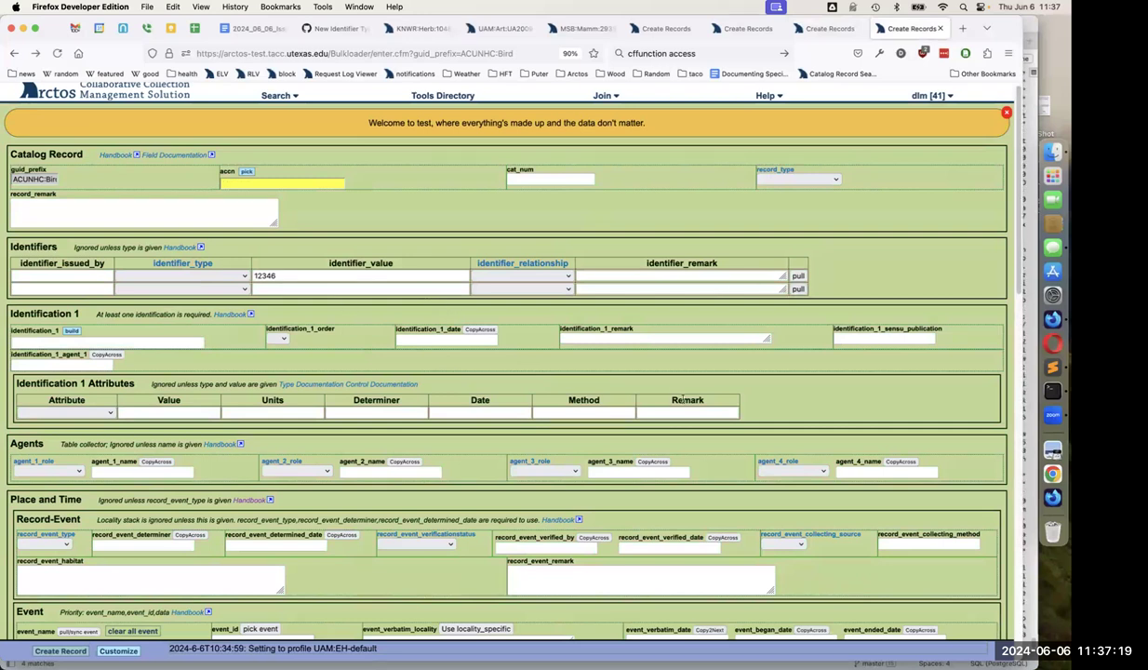
{"action": "left_click", "coordinate": [748, 33]}
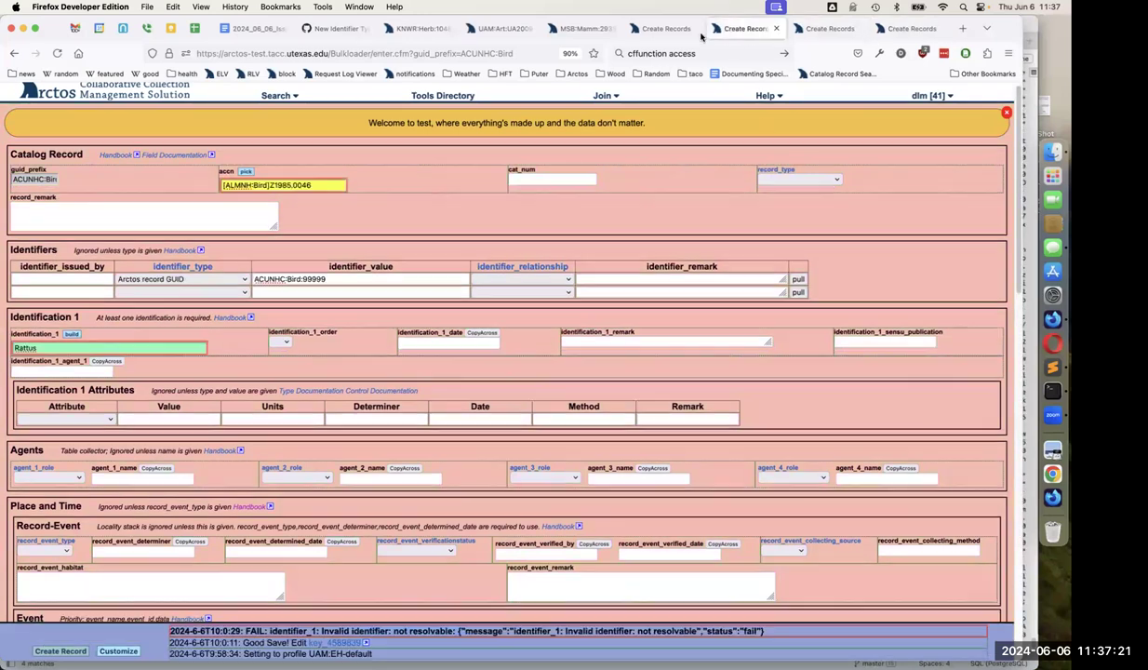
{"action": "left_click", "coordinate": [405, 35]}
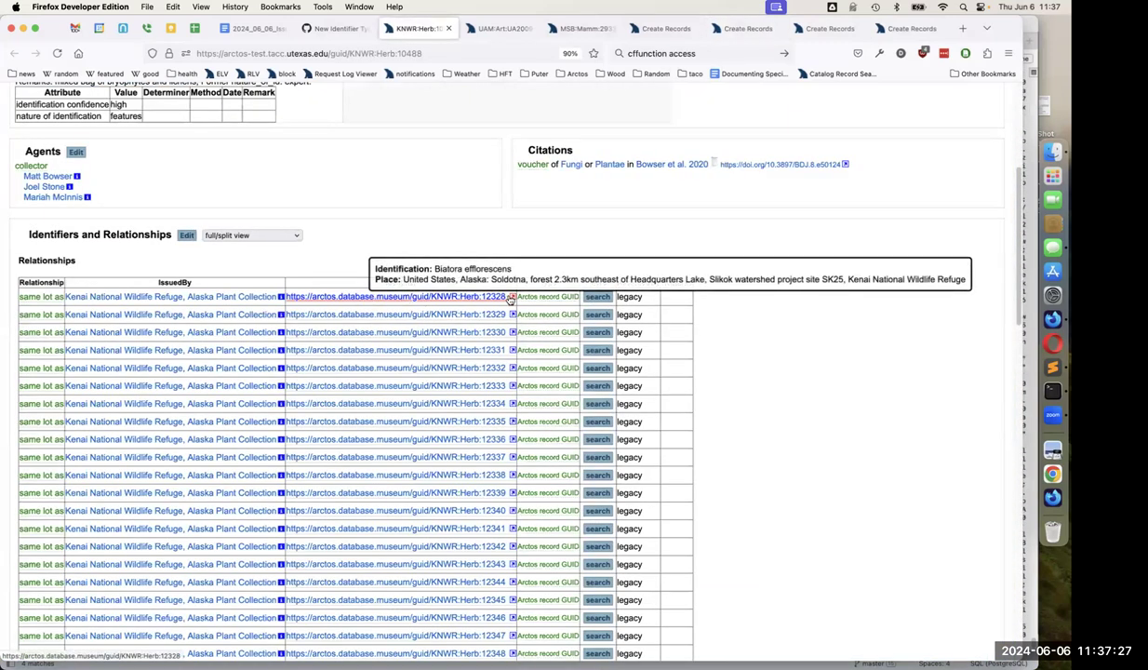
{"action": "left_click", "coordinate": [796, 29]}
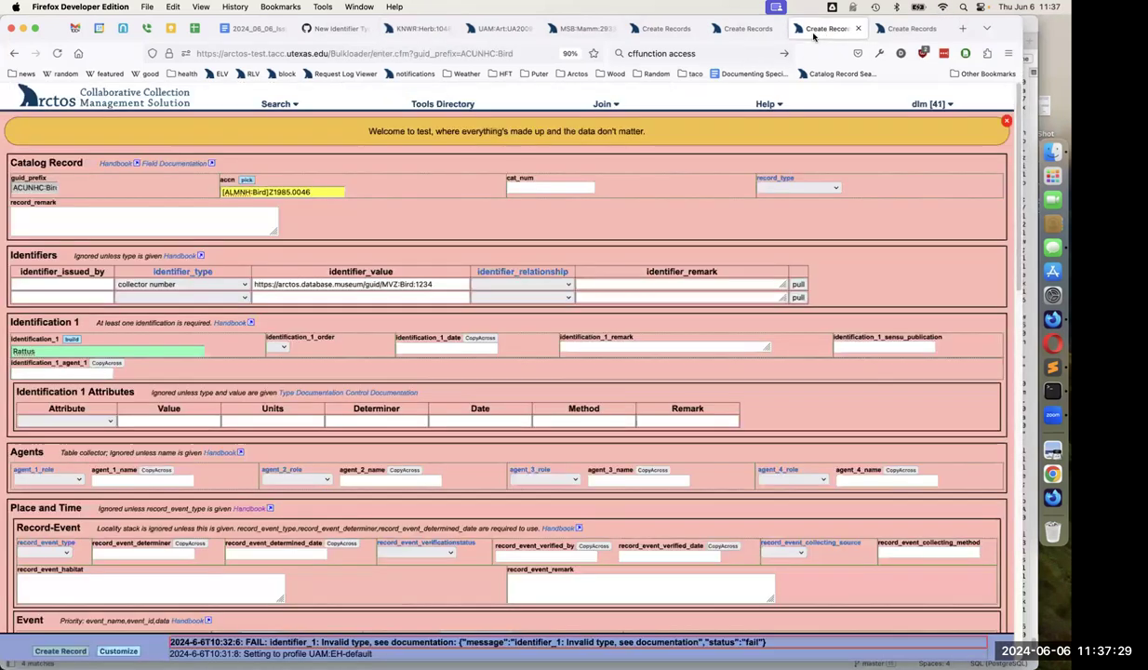
In the blank entry form, search for identifier 12346 and pull the JFBM:Fish:12346 record's data as littermate or nestmate of.
{"action": "left_click", "coordinate": [899, 29]}
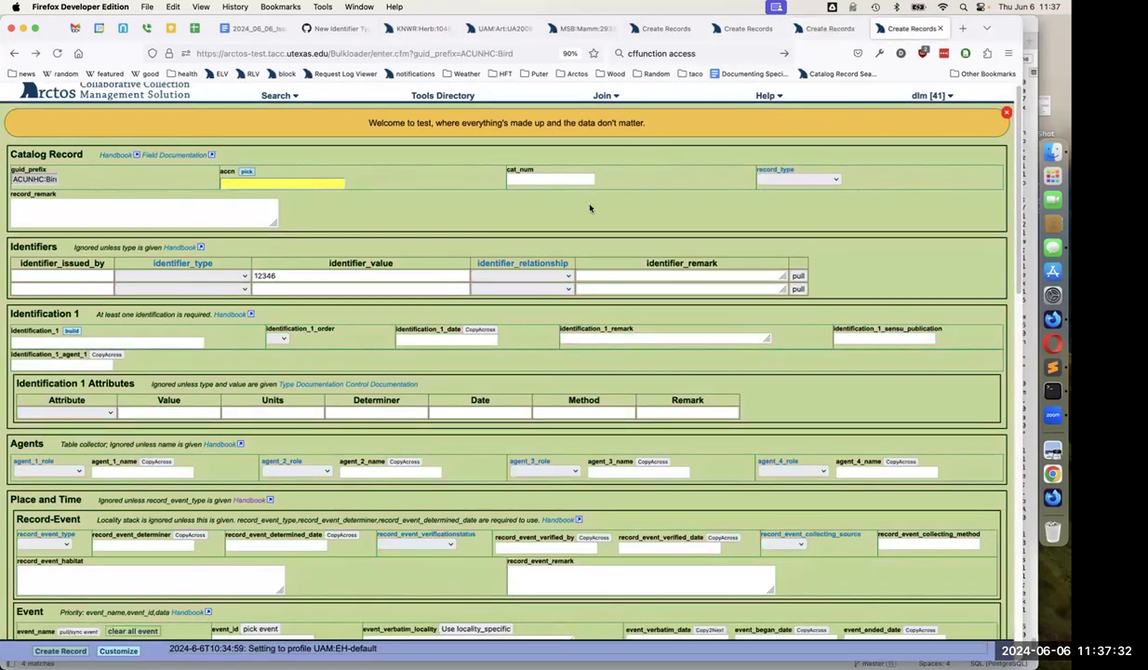
{"action": "left_click", "coordinate": [797, 277]}
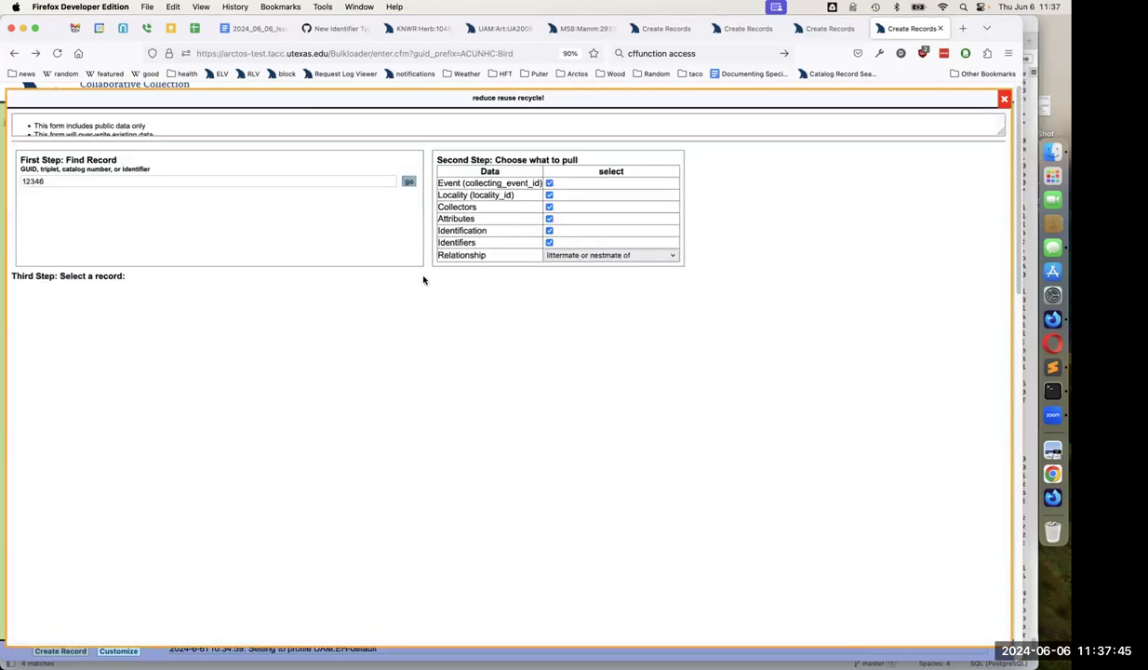
{"action": "left_click", "coordinate": [87, 183]}
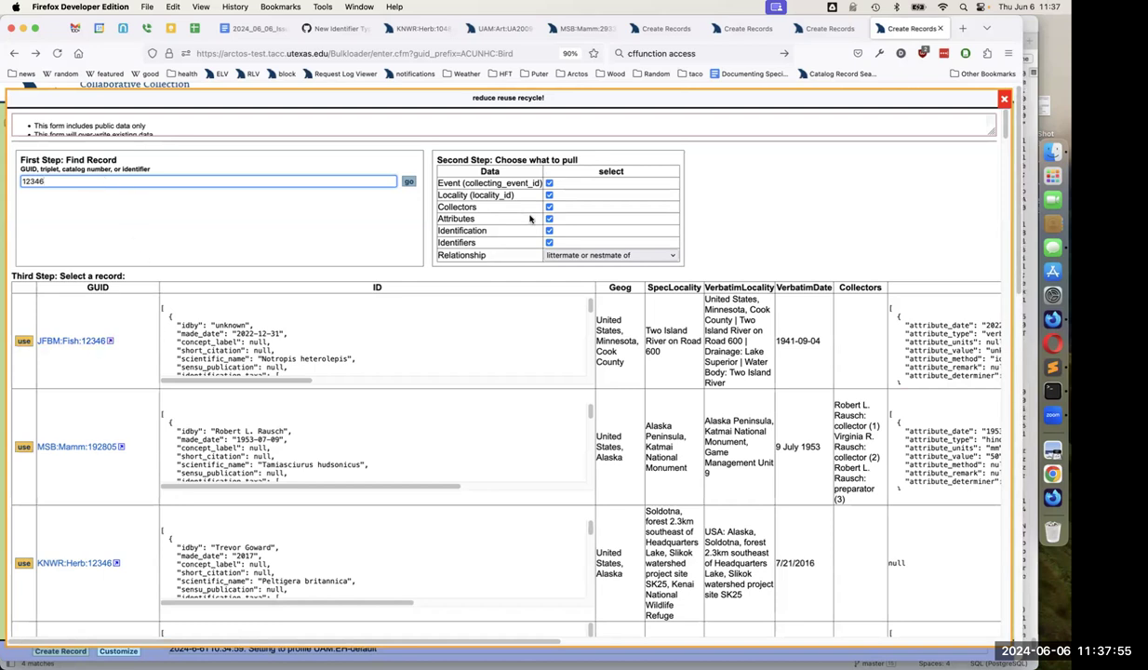
{"action": "left_click", "coordinate": [25, 342]}
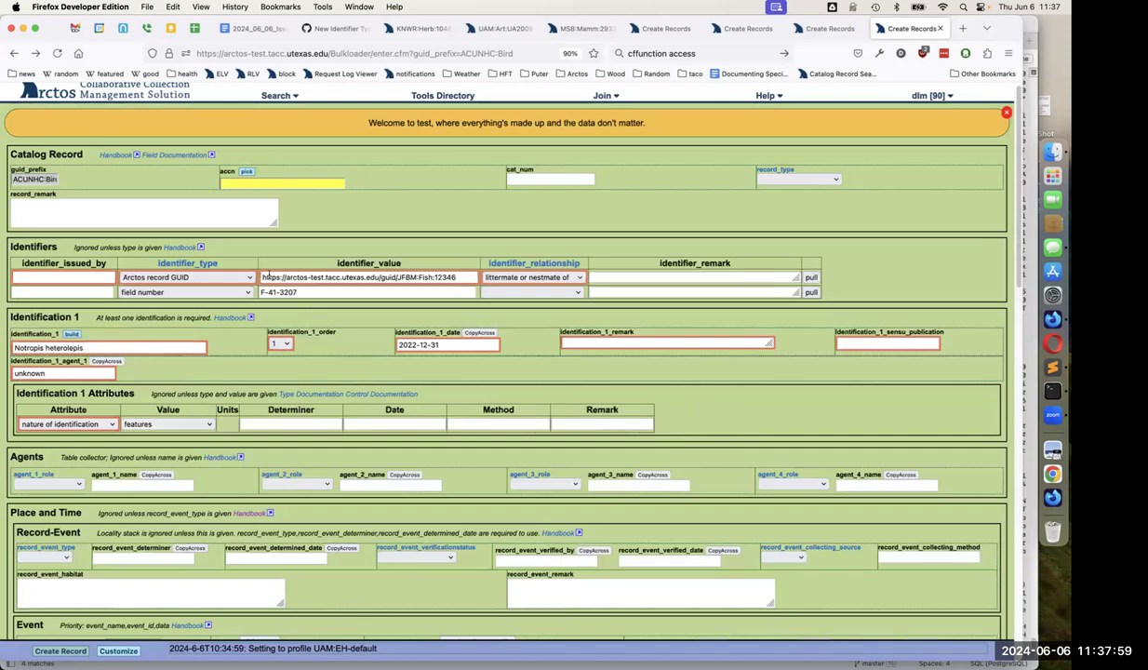
Shorten the first identifier value to the triplet JFBM:Fish:12346 and look up its record for pulling.
{"action": "mouse_move", "coordinate": [393, 277]}
{"action": "left_mouse_down"}
{"action": "mouse_move", "coordinate": [441, 277]}
{"action": "mouse_move", "coordinate": [261, 279]}
{"action": "mouse_move", "coordinate": [381, 278]}
{"action": "left_mouse_up"}
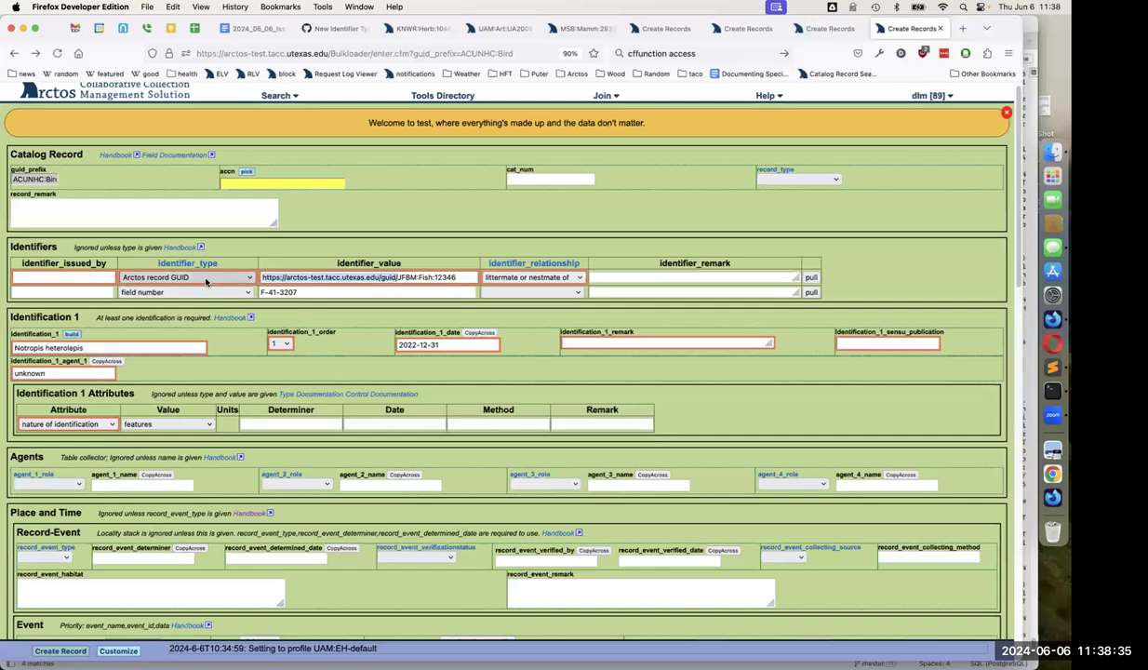
{"action": "key", "text": "BackSpace"}
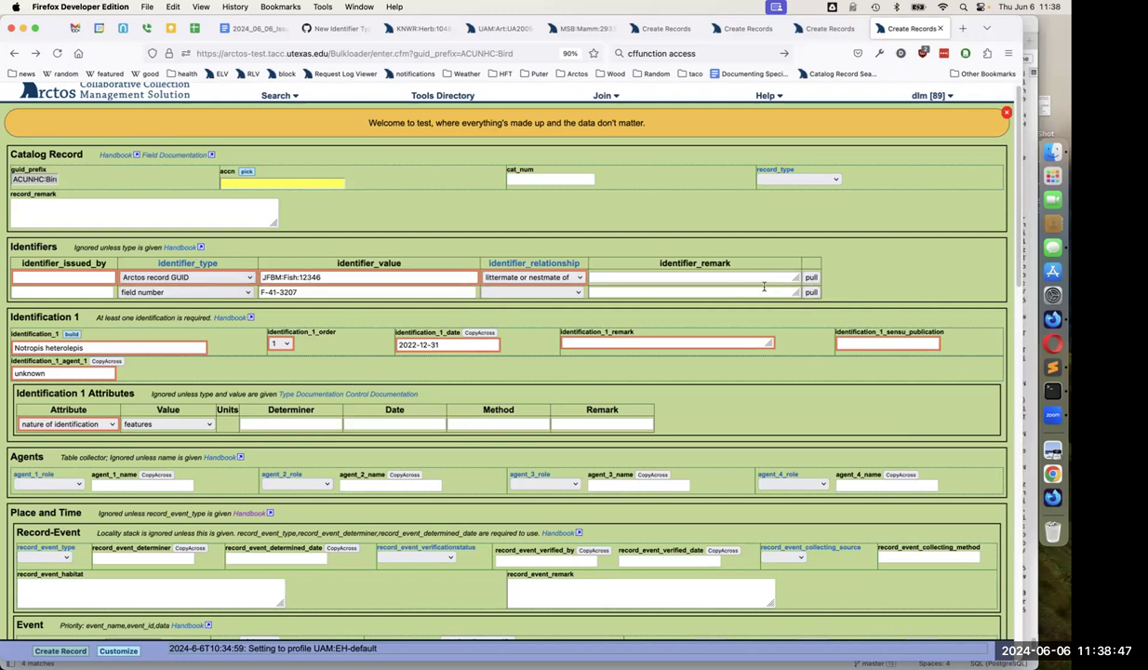
{"action": "left_click", "coordinate": [811, 277]}
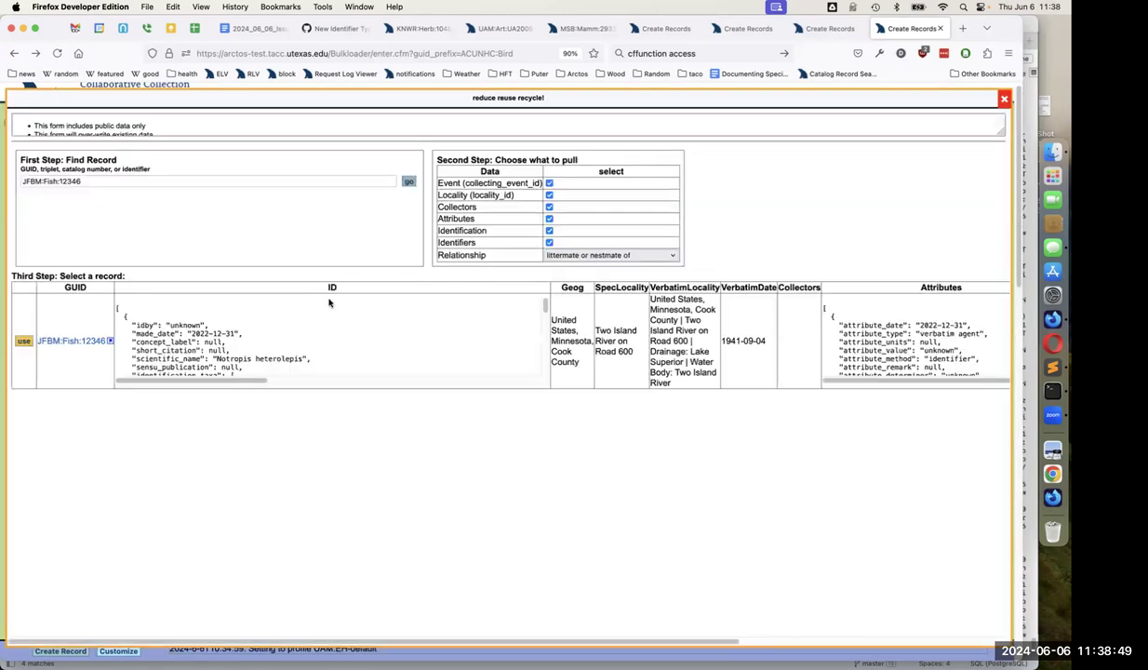